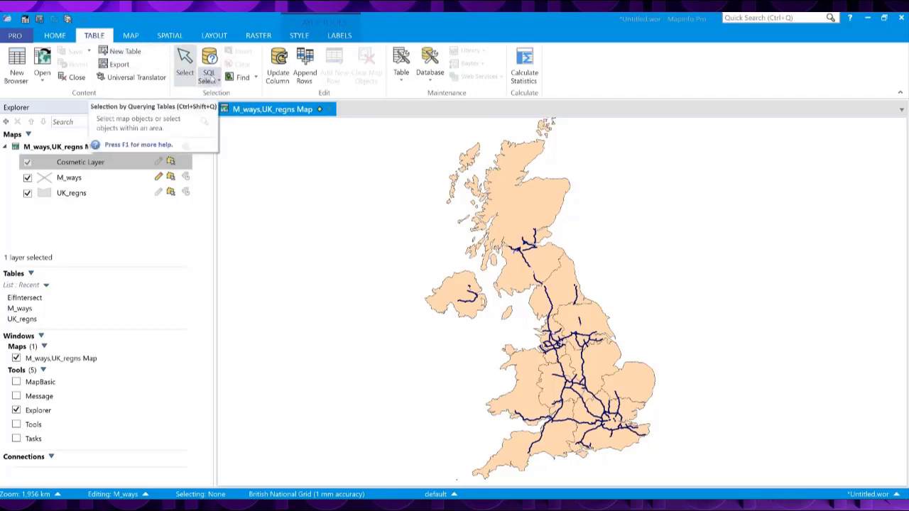
# - Start an SQL Select query and add UK_regns as a second source table after M_ways
pyautogui.click(211, 79)
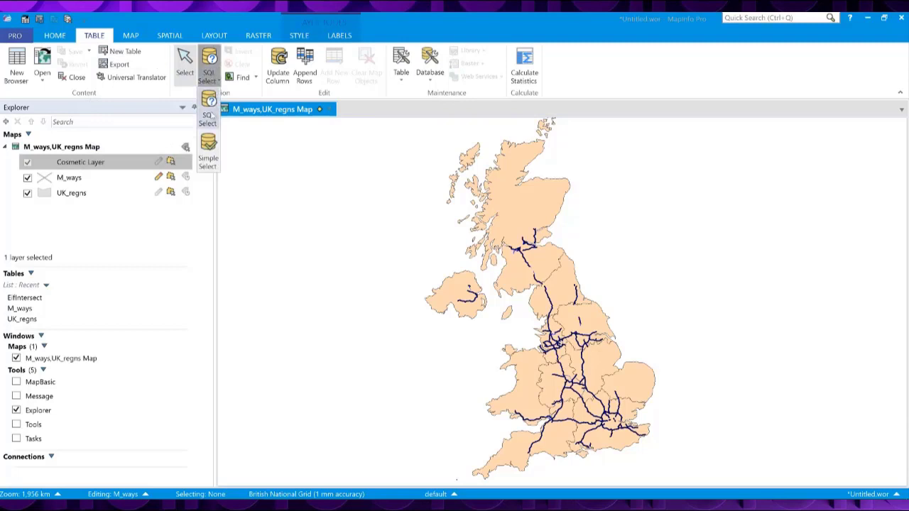
pyautogui.click(210, 115)
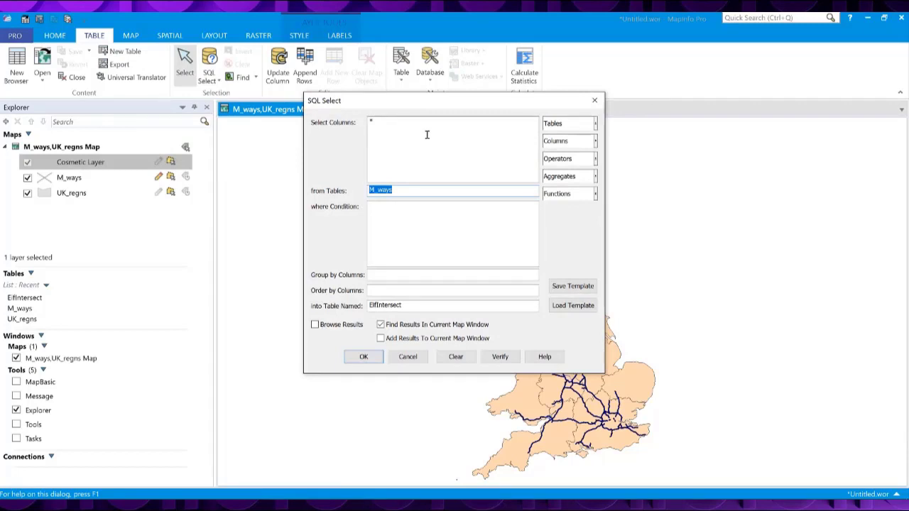
pyautogui.click(432, 191)
pyautogui.click(595, 124)
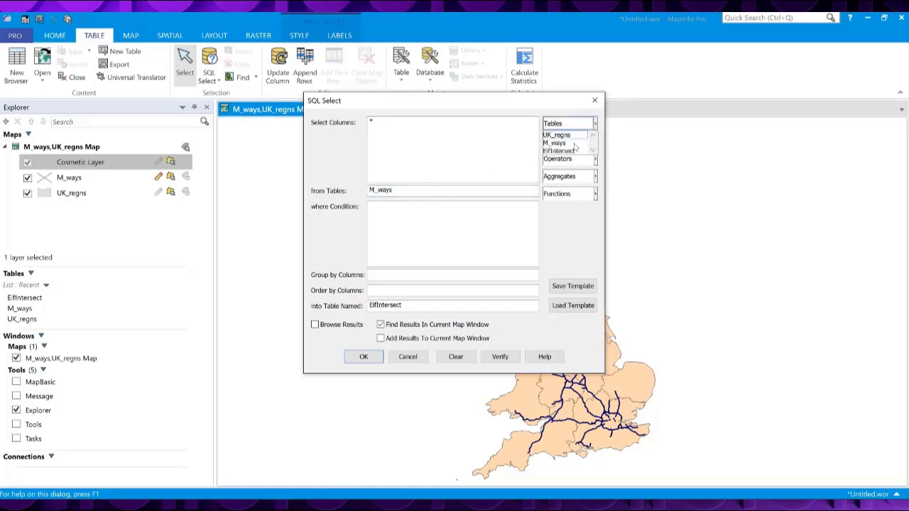
pyautogui.click(570, 135)
pyautogui.click(370, 252)
pyautogui.write('M_ways.Obj Contains UK_regns.Obj')
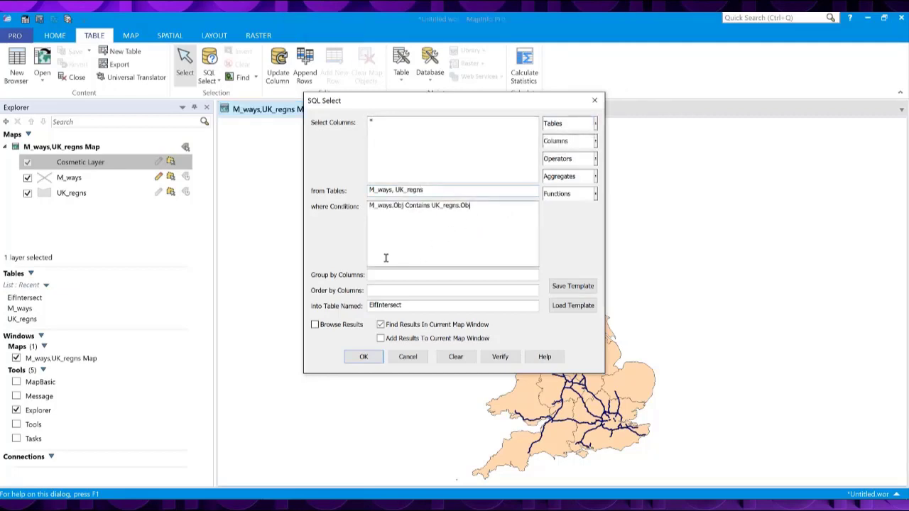
# - Clear the auto-filled Contains join condition from the where Condition box
pyautogui.click(431, 205)
pyautogui.press('BackSpace')
pyautogui.press('BackSpace')
pyautogui.press('BackSpace')
pyautogui.press('BackSpace')
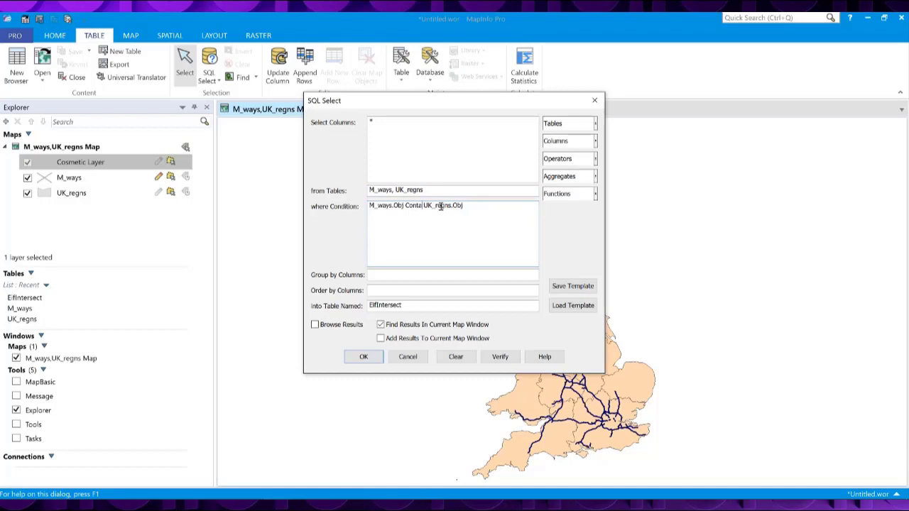
pyautogui.press('BackSpace')
pyautogui.press('BackSpace')
pyautogui.press('BackSpace')
pyautogui.press('BackSpace')
pyautogui.moveTo(441, 206); pyautogui.dragTo(360, 208)
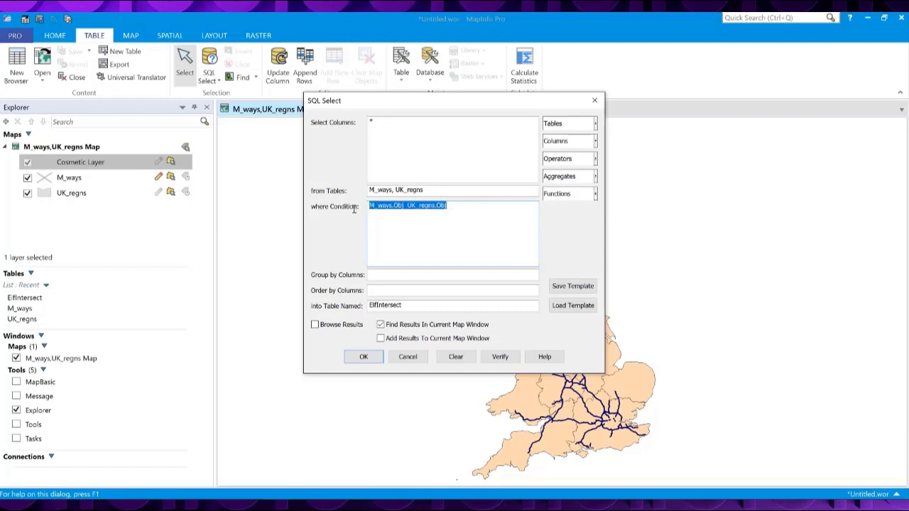
pyautogui.press('BackSpace')
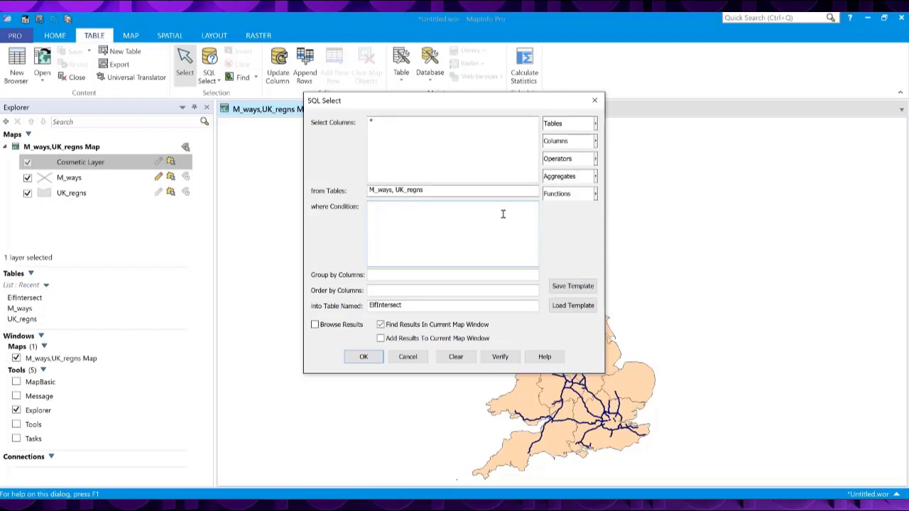
# - Build the where Condition 'M_ways.obj Intersects UK_regns.obj' from the Columns and Operators lists
pyautogui.click(595, 141)
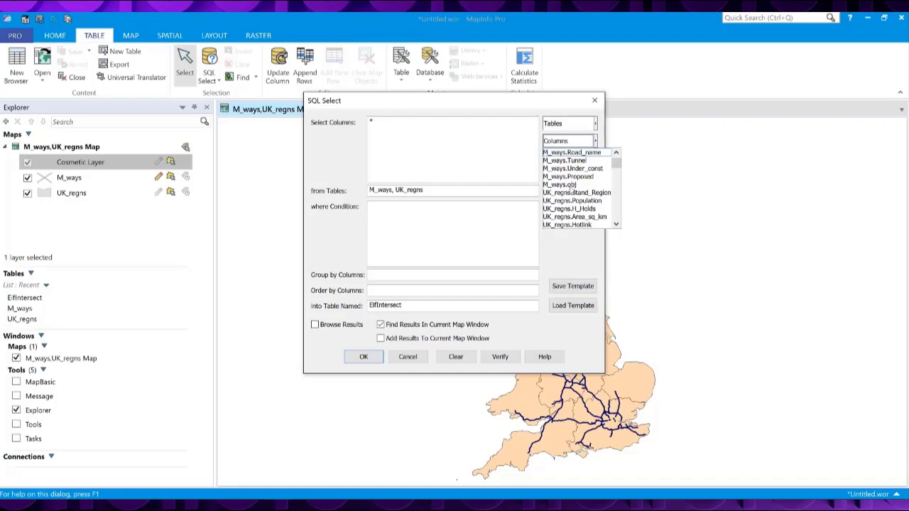
pyautogui.click(571, 185)
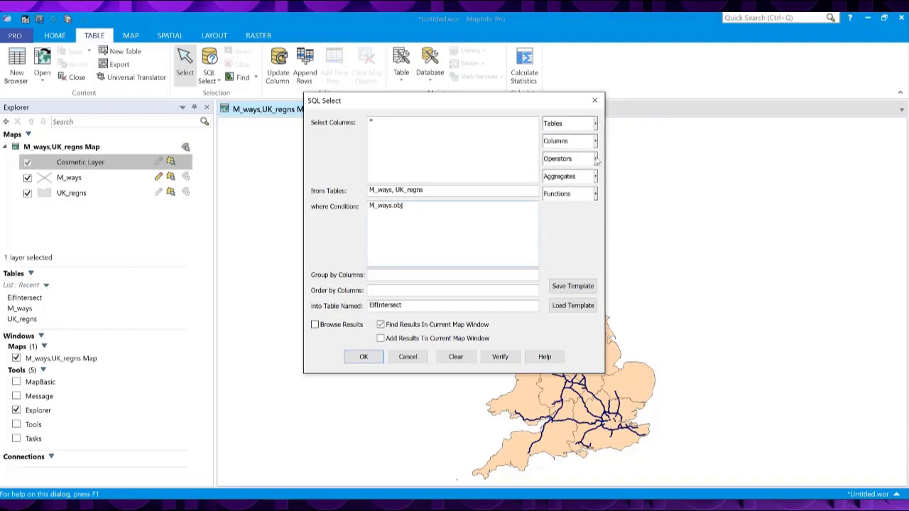
pyautogui.click(596, 158)
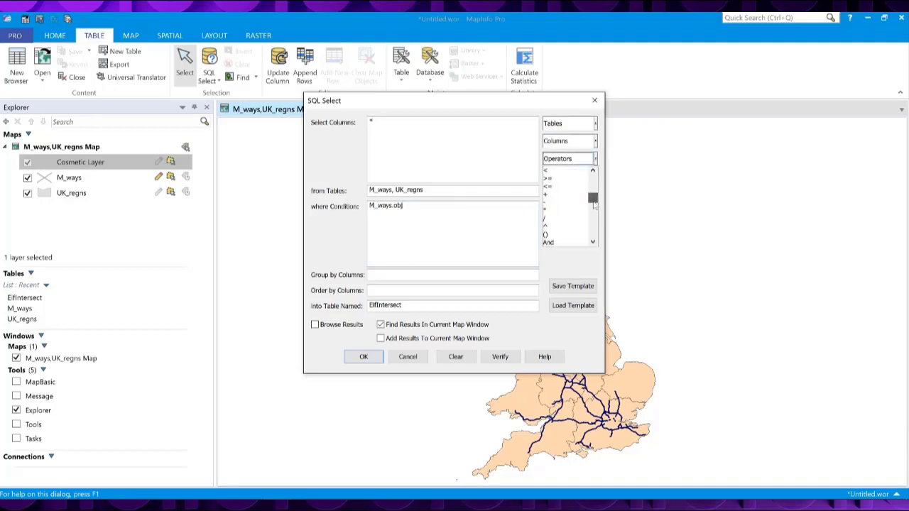
pyautogui.moveTo(594, 178); pyautogui.dragTo(593, 244)
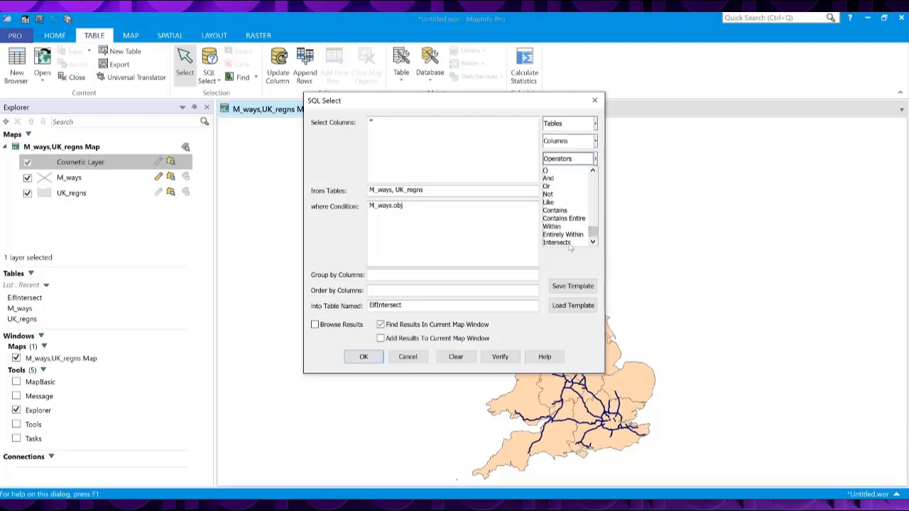
pyautogui.click(570, 246)
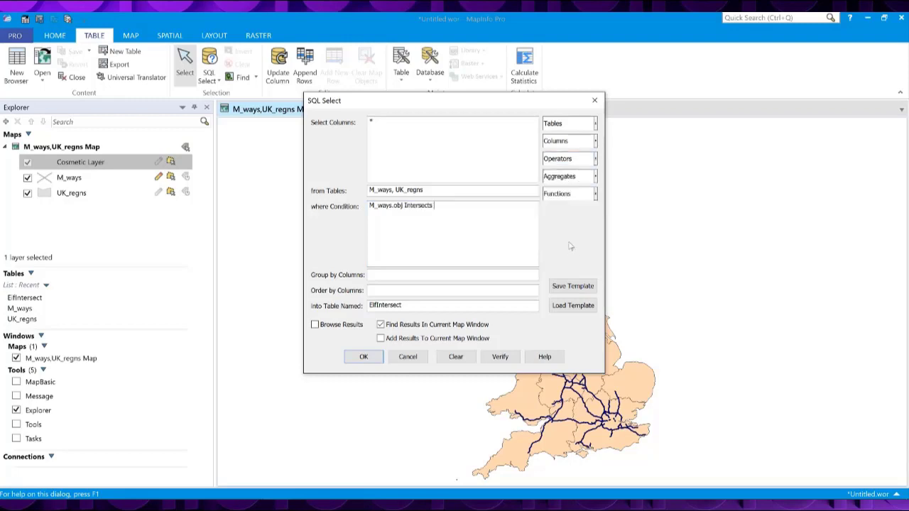
pyautogui.click(595, 141)
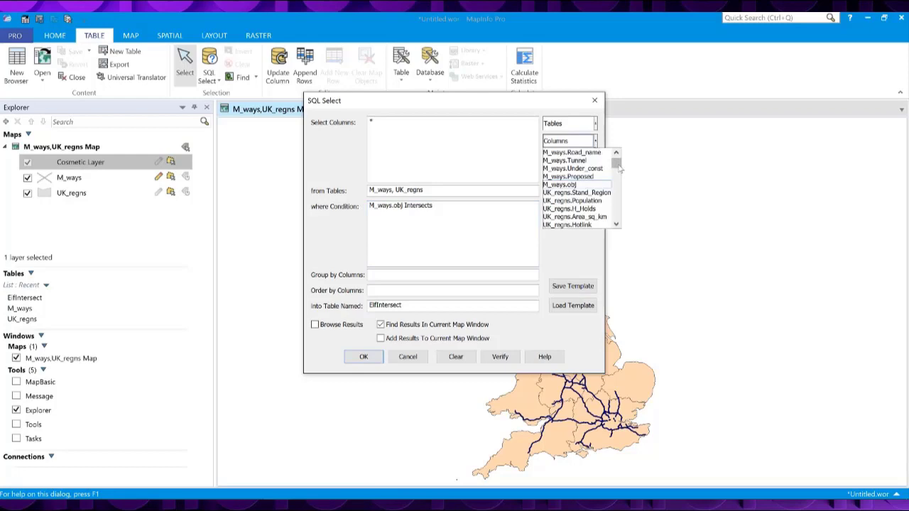
pyautogui.moveTo(616, 163); pyautogui.dragTo(618, 209)
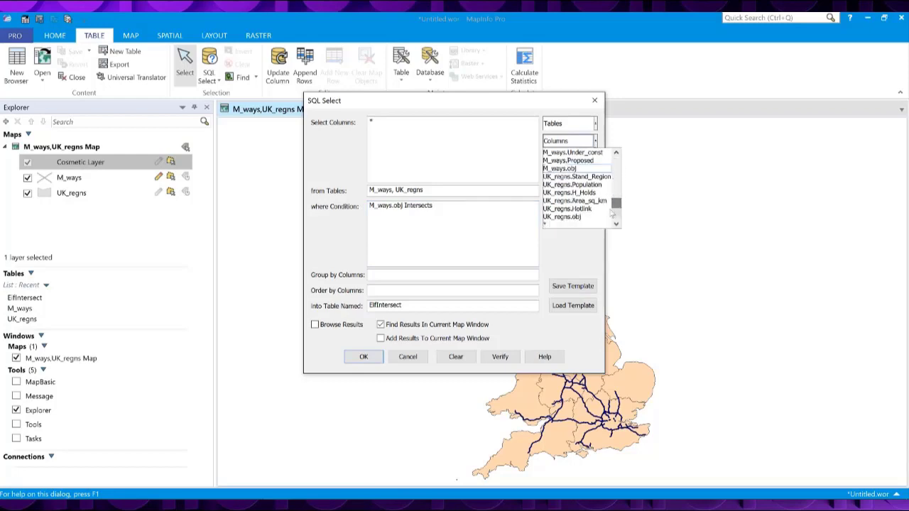
pyautogui.click(586, 222)
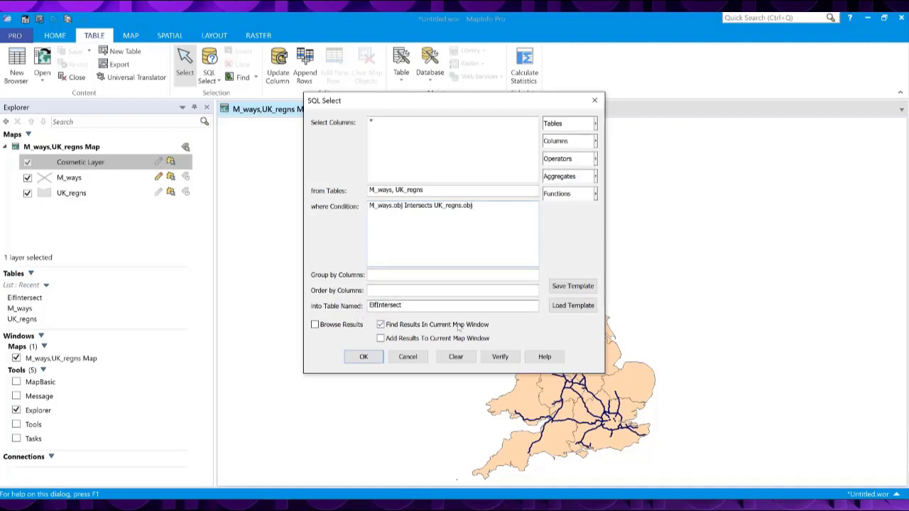
# - Verify the M_ways Intersects UK_regns query syntax and run it to select intersecting motorways
pyautogui.click(501, 358)
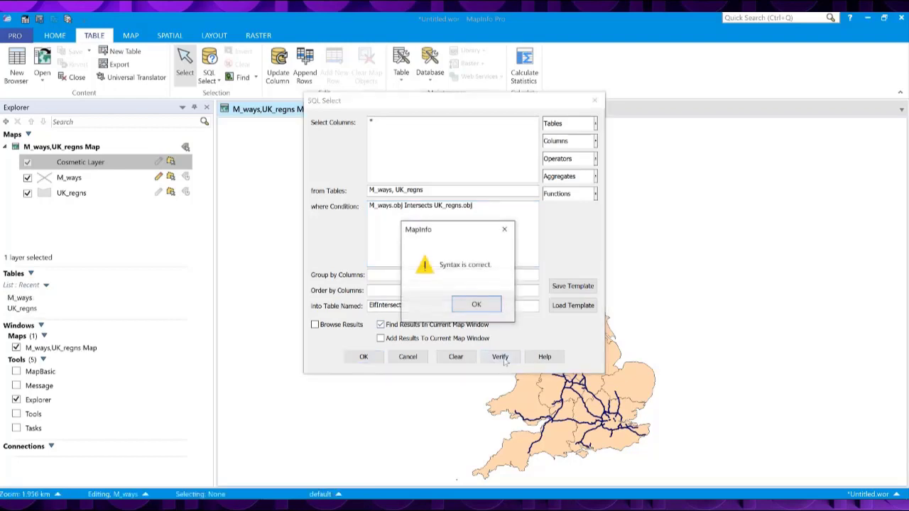
pyautogui.click(482, 307)
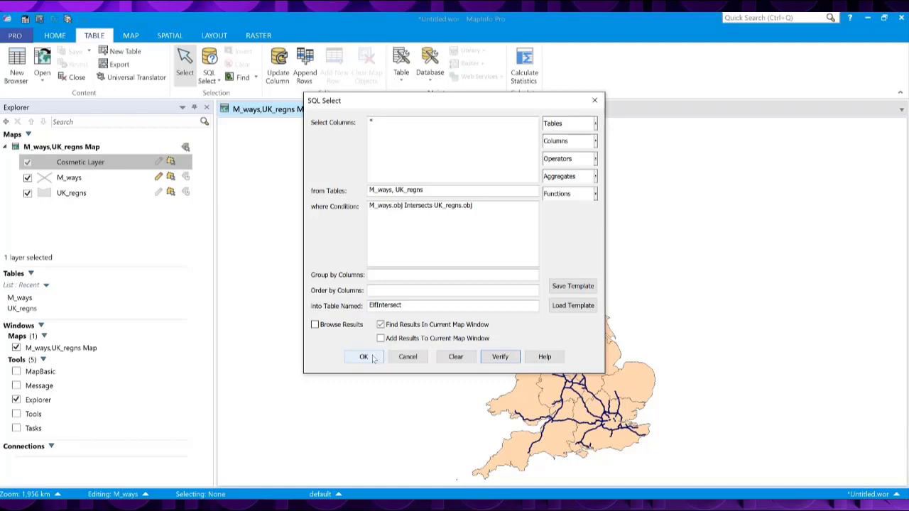
pyautogui.click(364, 358)
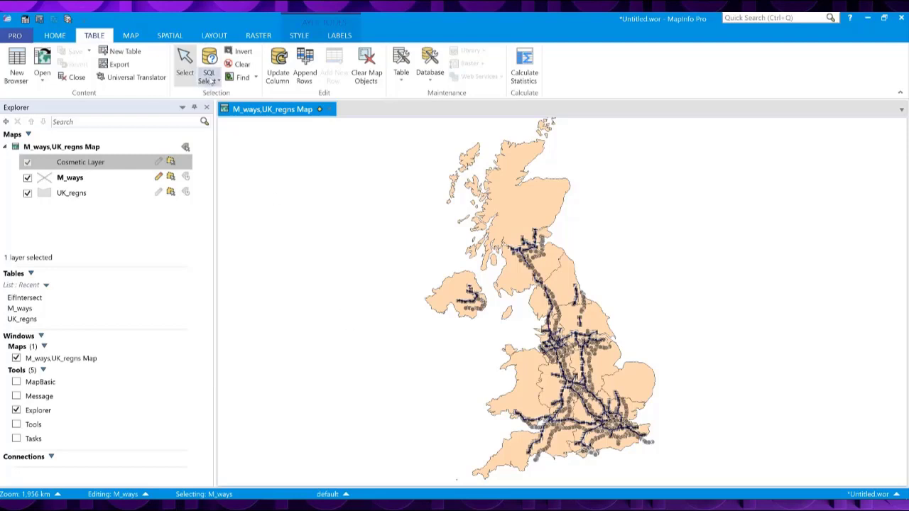
# - Reopen SQL Select and reorder the source tables to UK_regns, M_ways
pyautogui.click(211, 80)
pyautogui.click(208, 114)
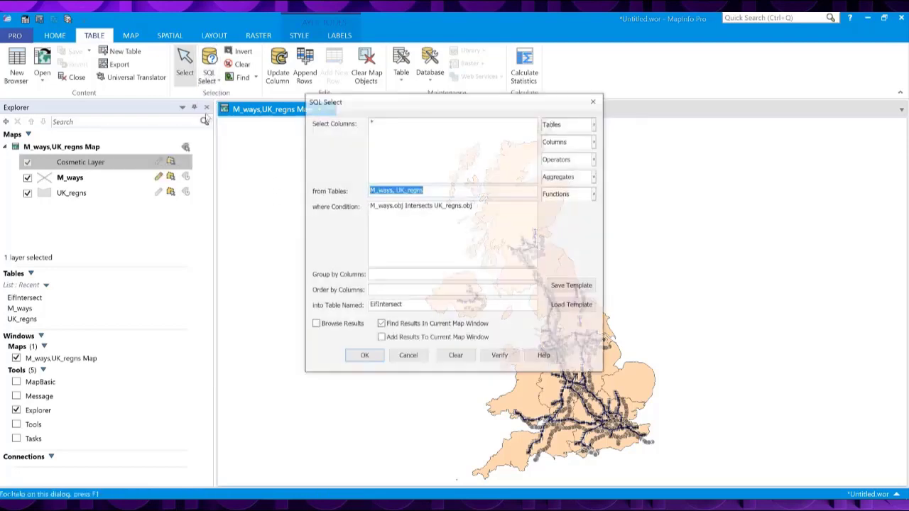
pyautogui.click(433, 192)
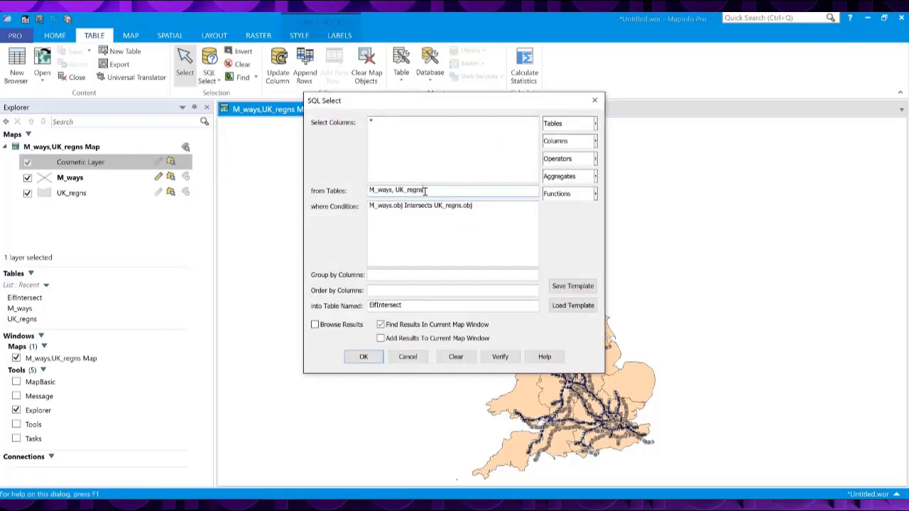
pyautogui.moveTo(424, 191); pyautogui.dragTo(394, 190)
pyautogui.press('Delete')
pyautogui.press('BackSpace')
pyautogui.press('BackSpace')
pyautogui.press('BackSpace')
pyautogui.press('BackSpace')
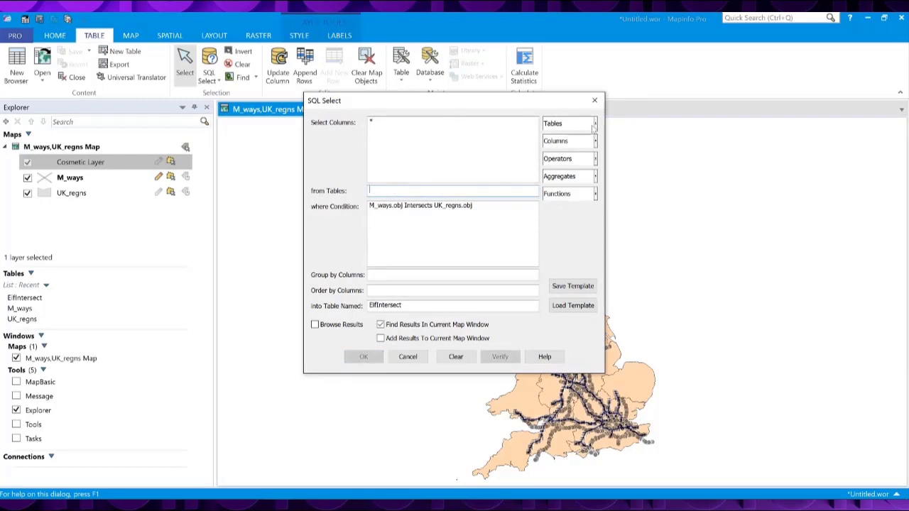
pyautogui.click(595, 124)
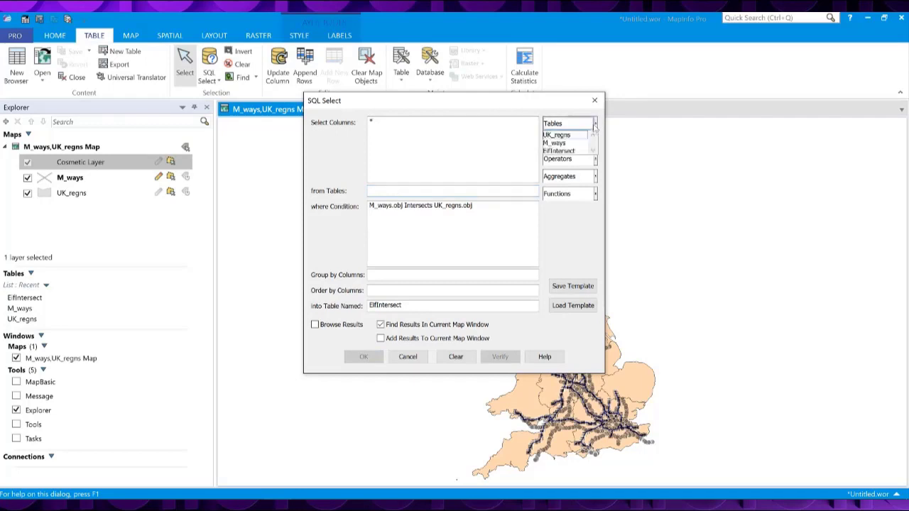
pyautogui.click(578, 140)
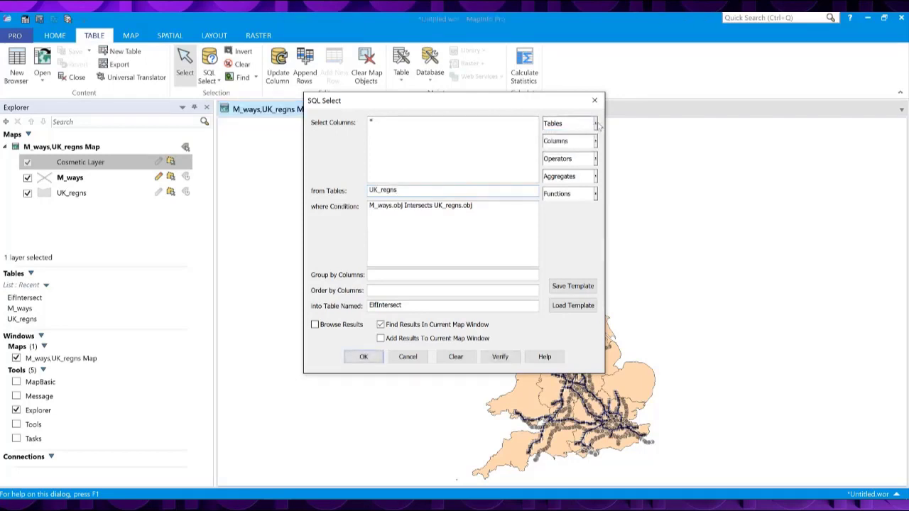
pyautogui.click(596, 125)
pyautogui.click(565, 144)
# - Verify the revised query and run it to select regions crossed by motorways
pyautogui.click(500, 357)
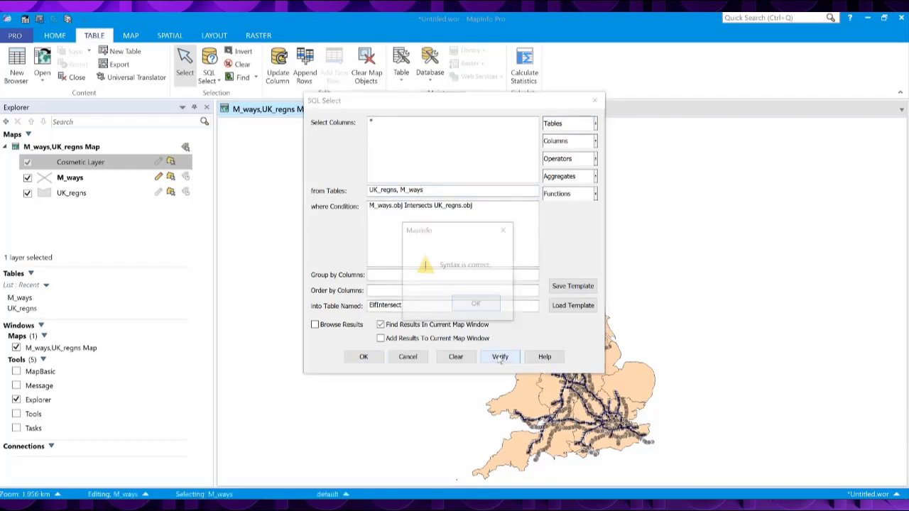
pyautogui.click(476, 303)
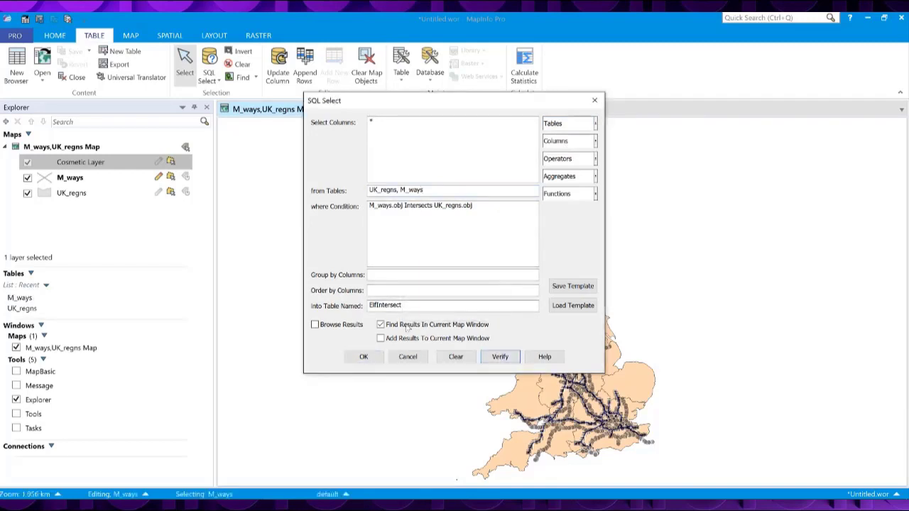
pyautogui.click(364, 357)
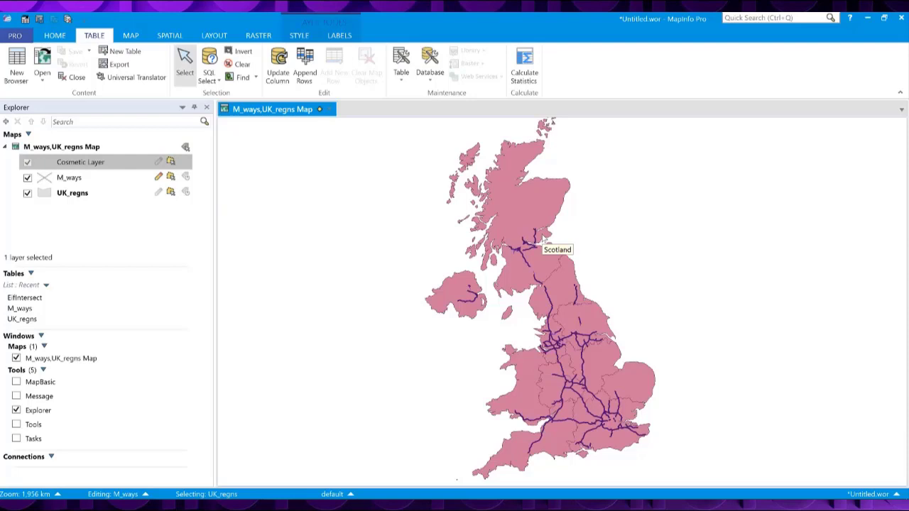
# - Choose Save Copy As from the HOME tab's Save dropdown
pyautogui.click(57, 37)
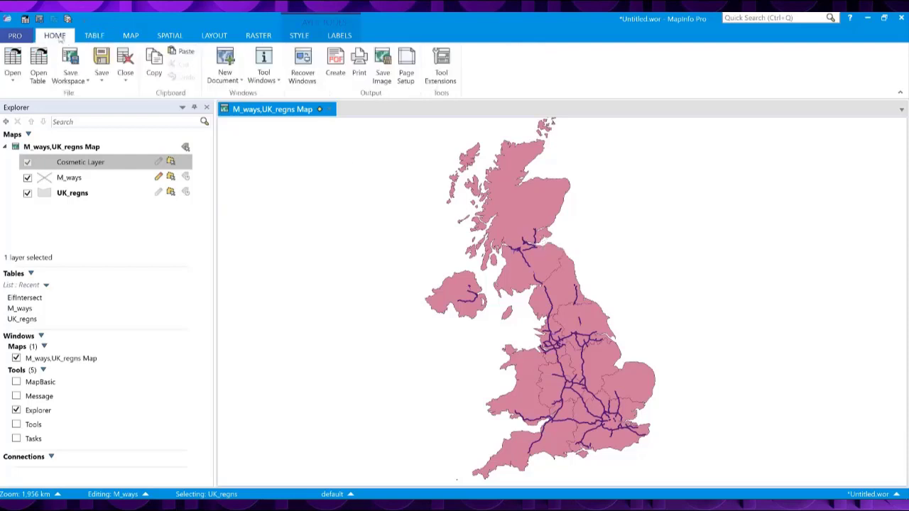
pyautogui.click(101, 78)
pyautogui.click(104, 149)
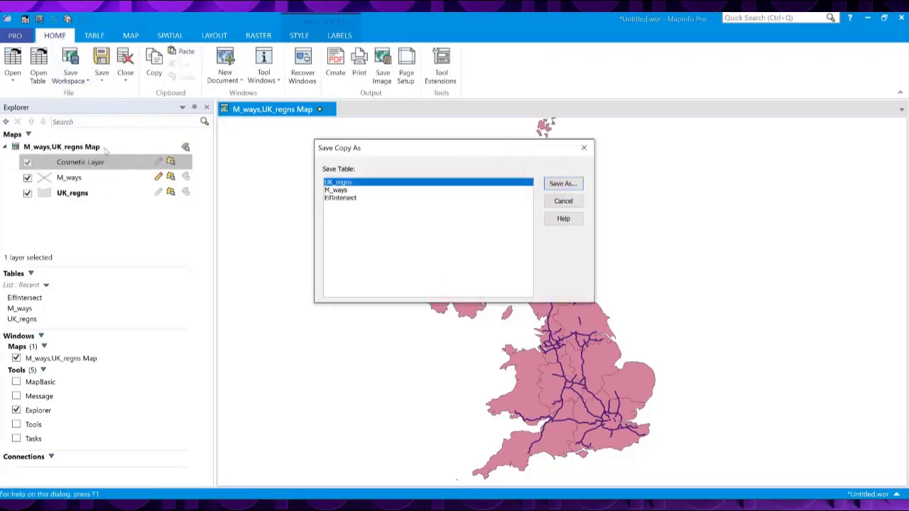